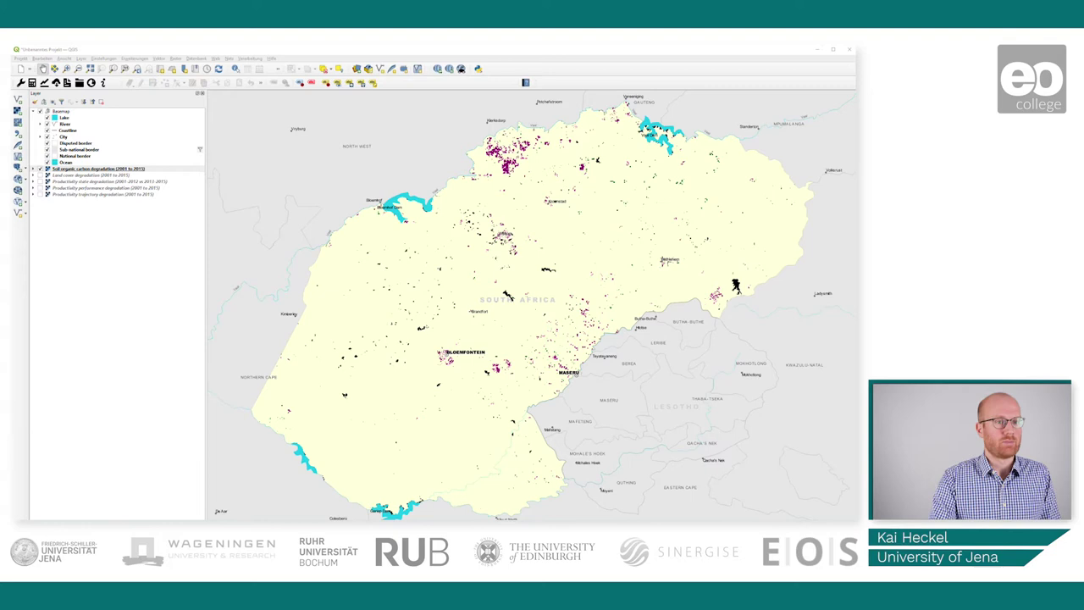
- Open the Trends.Earth calculator for the final SDG 15.3.1 spatial layer and summary table
left_click(32, 82)
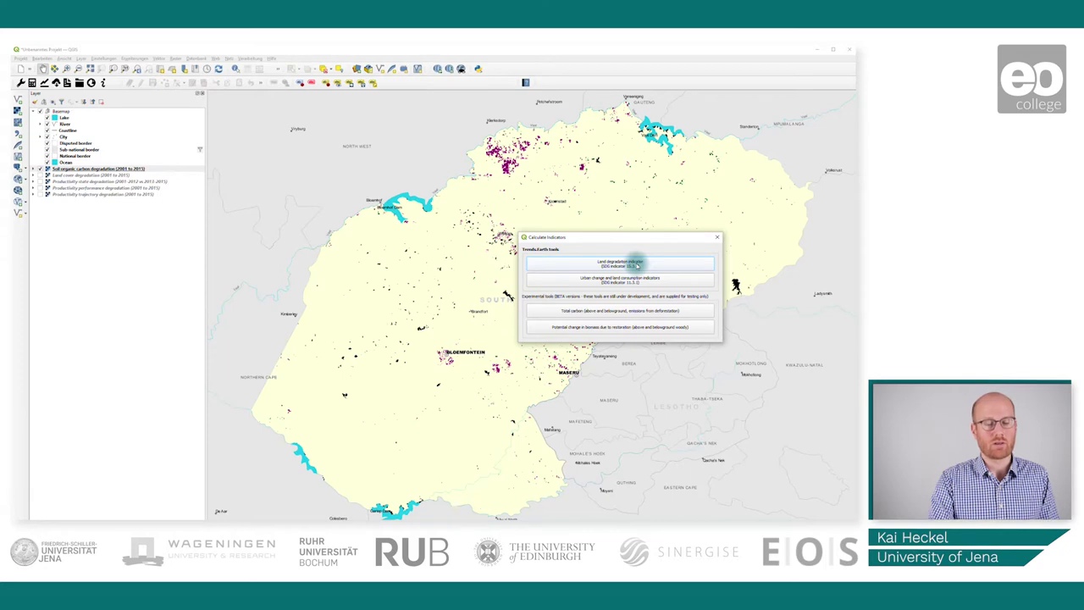
left_click(636, 265)
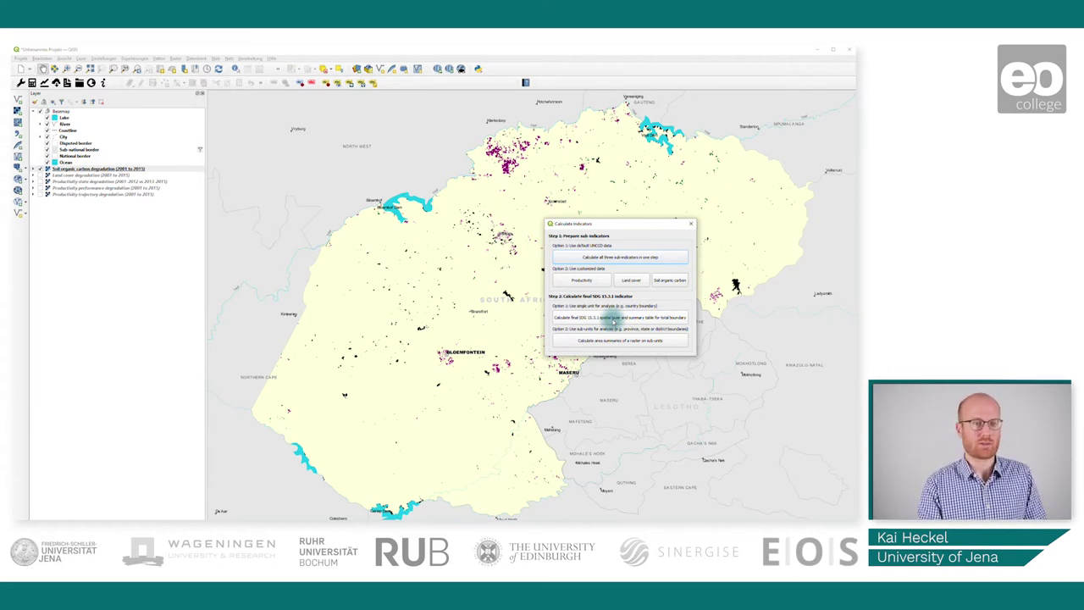
left_click(614, 317)
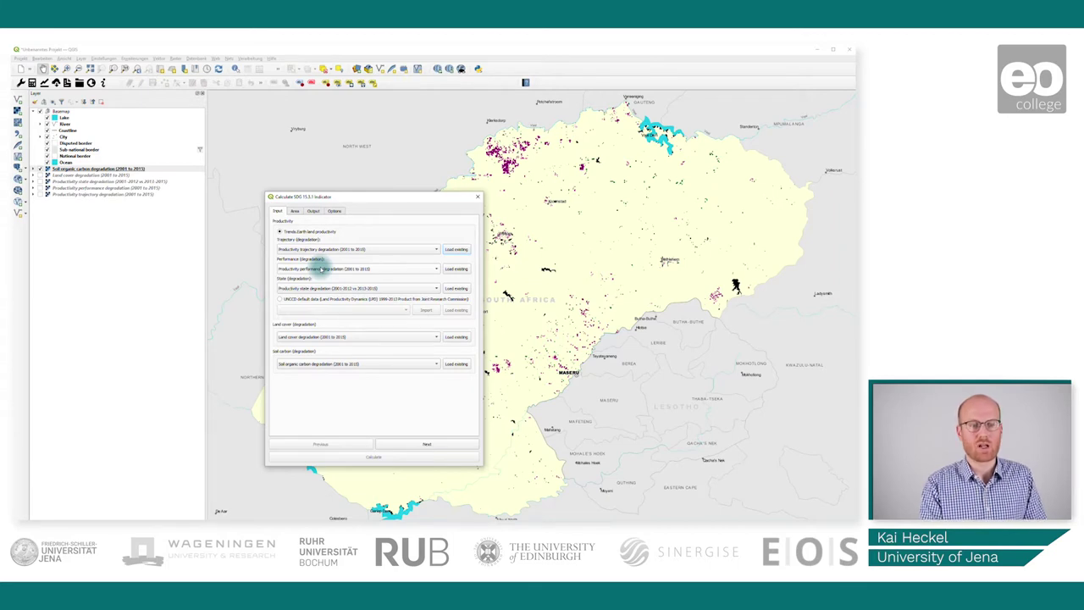
- Confirm Free State, South Africa as the calculation area and browse for the output location
left_click(424, 443)
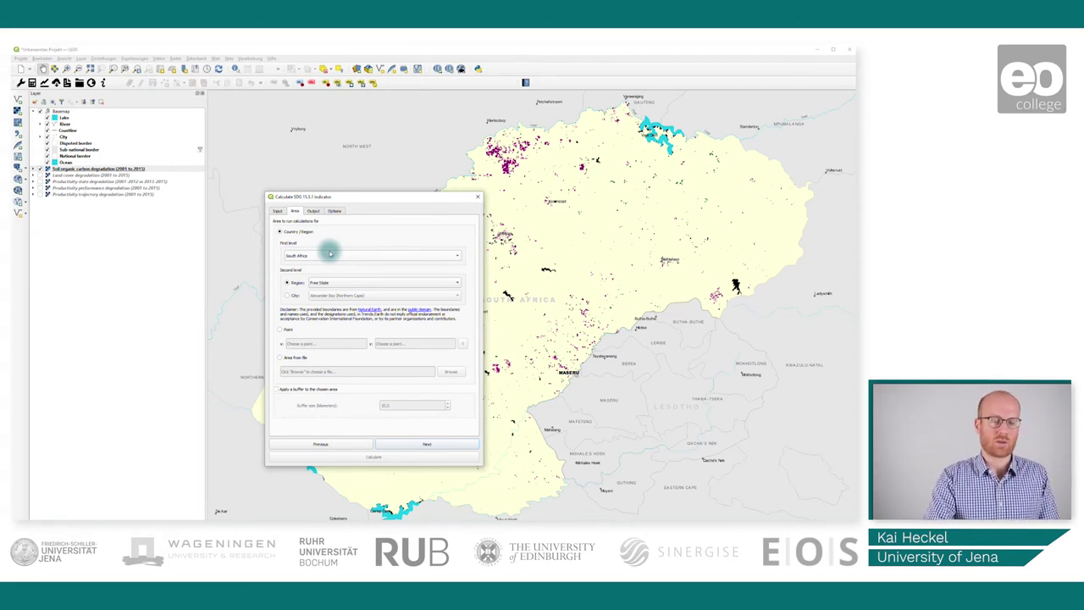
left_click(418, 442)
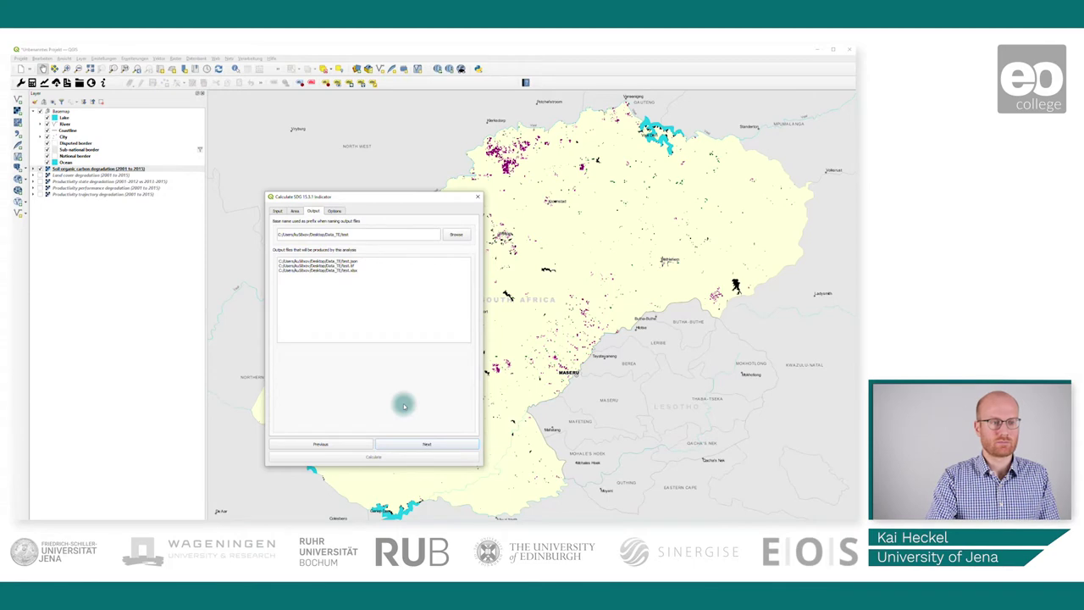
left_click(456, 235)
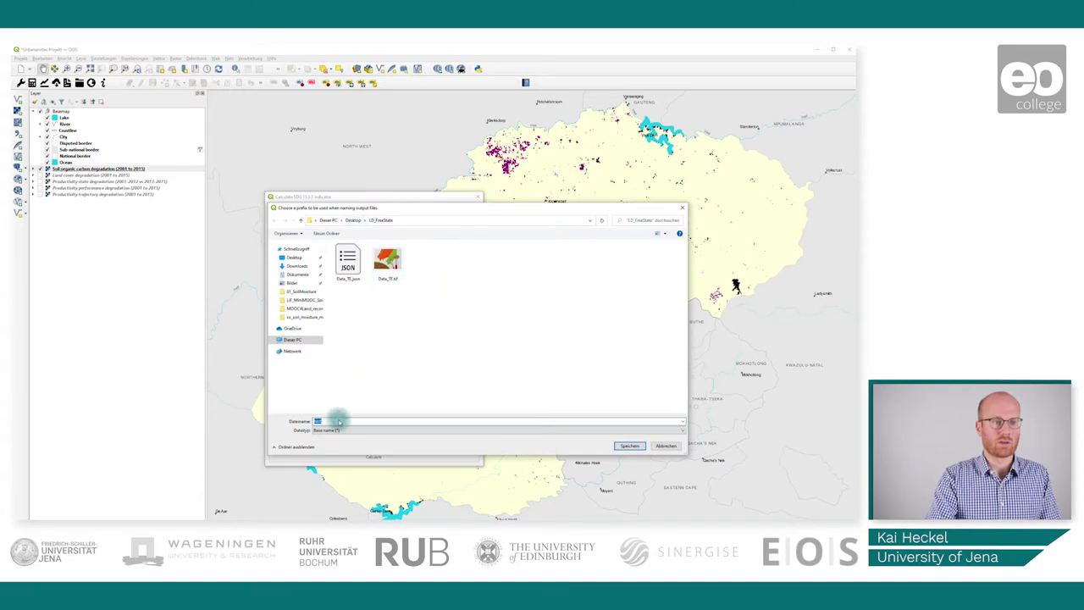
- Set the output file-name prefix to FinalSDG_FreeState in the LD_FreeState folder
key("BackSpace")
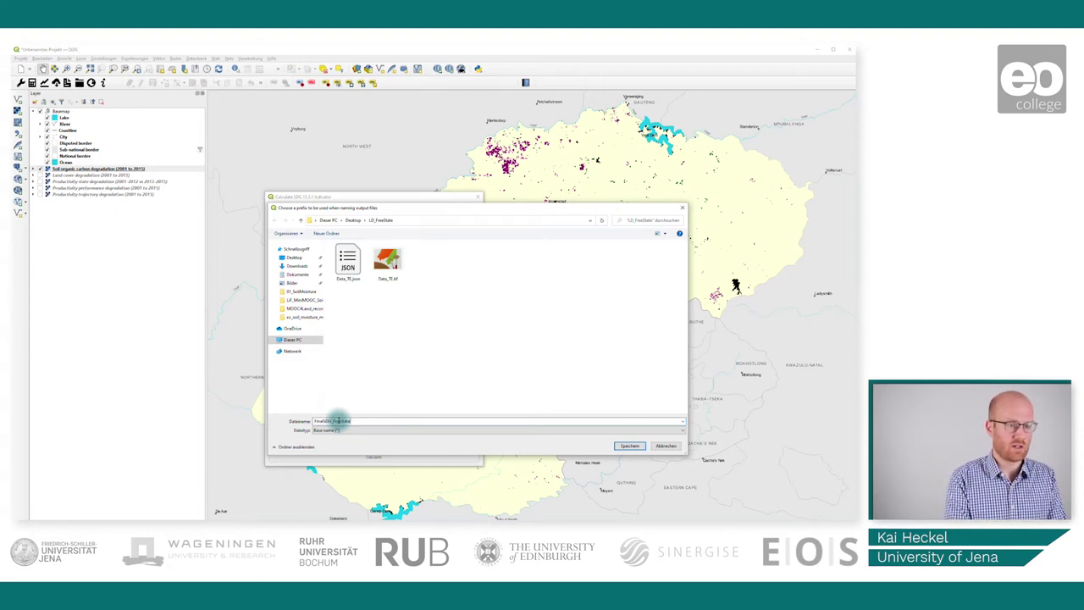
type("FinalSDG_FreeState")
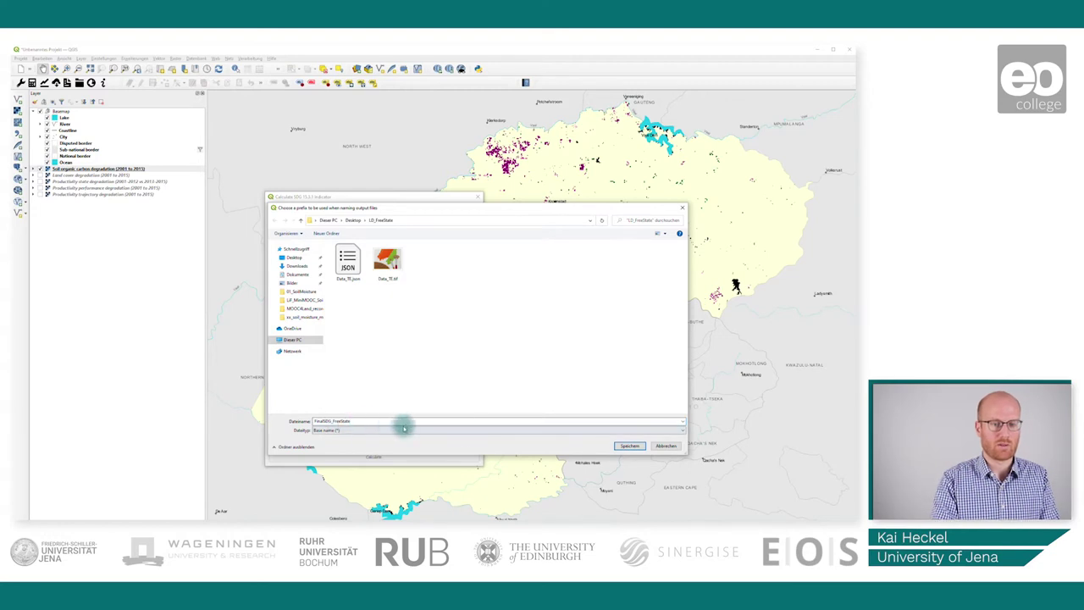
left_click(628, 445)
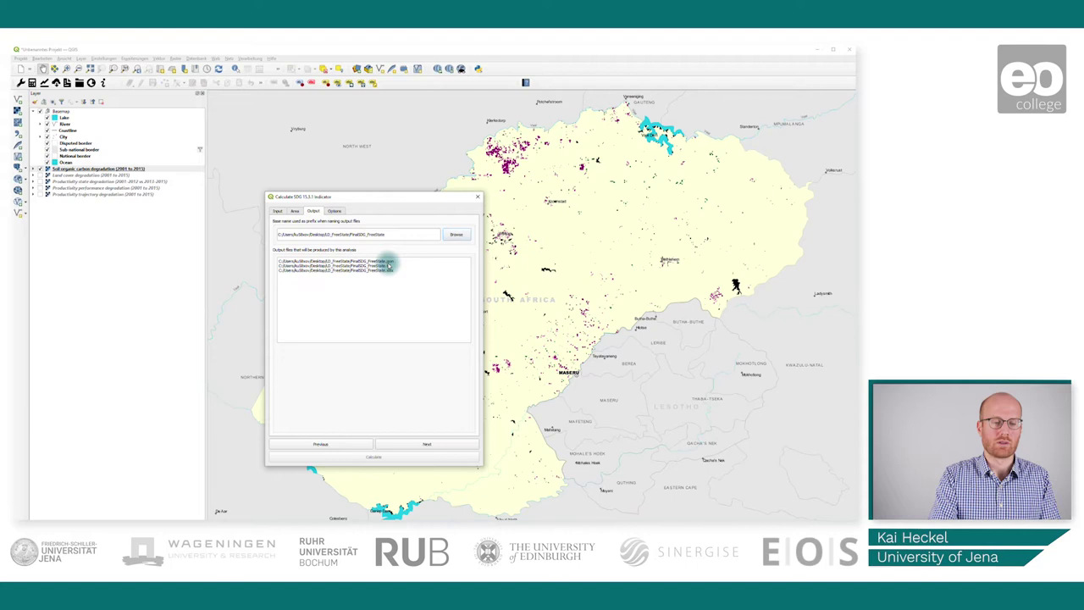
- Run the SDG 15.3.1 calculation under the task name LandDegradation_FreeState
left_click(427, 444)
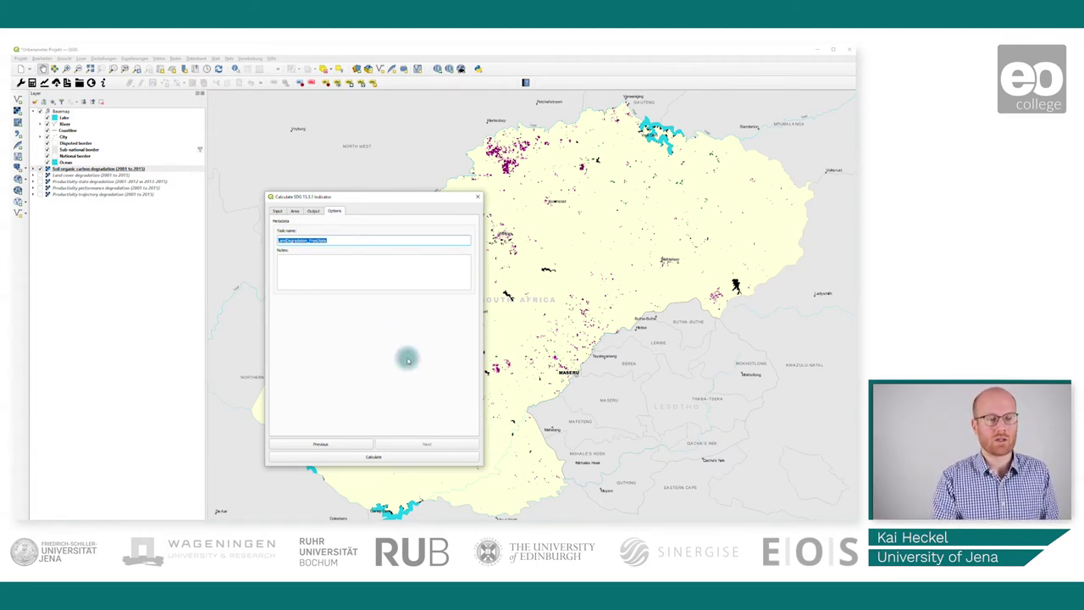
left_click(405, 457)
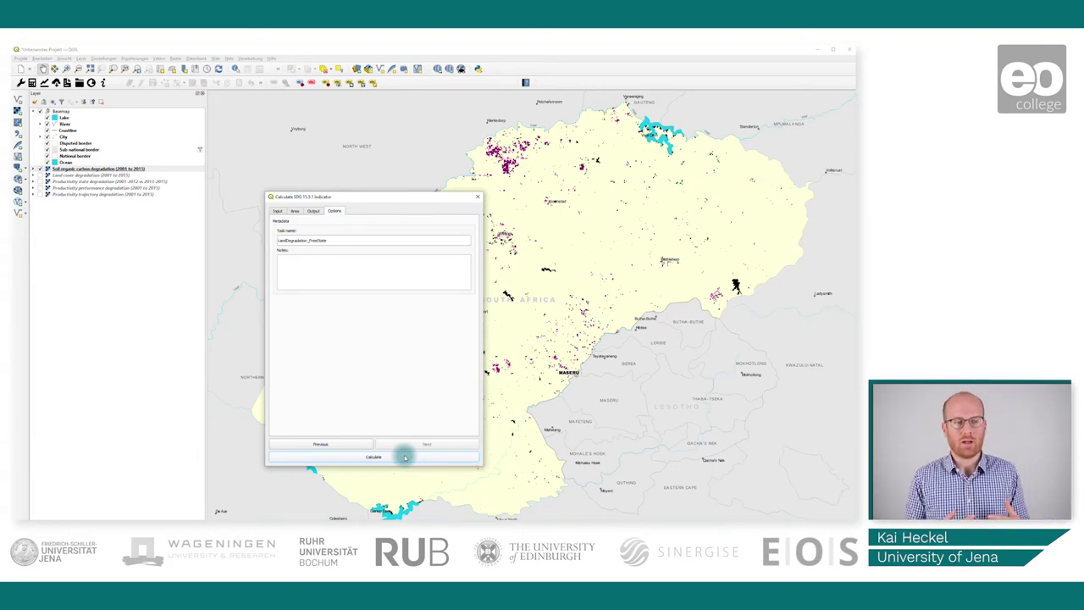
left_click(405, 457)
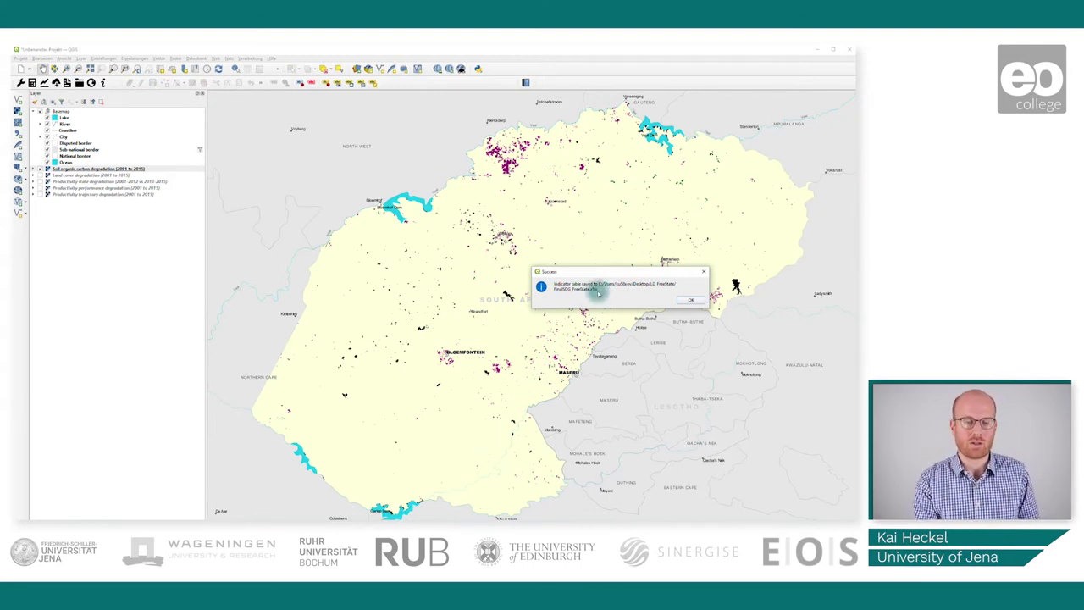
- Load the results and hide the soil organic carbon and land productivity layers
left_click(690, 299)
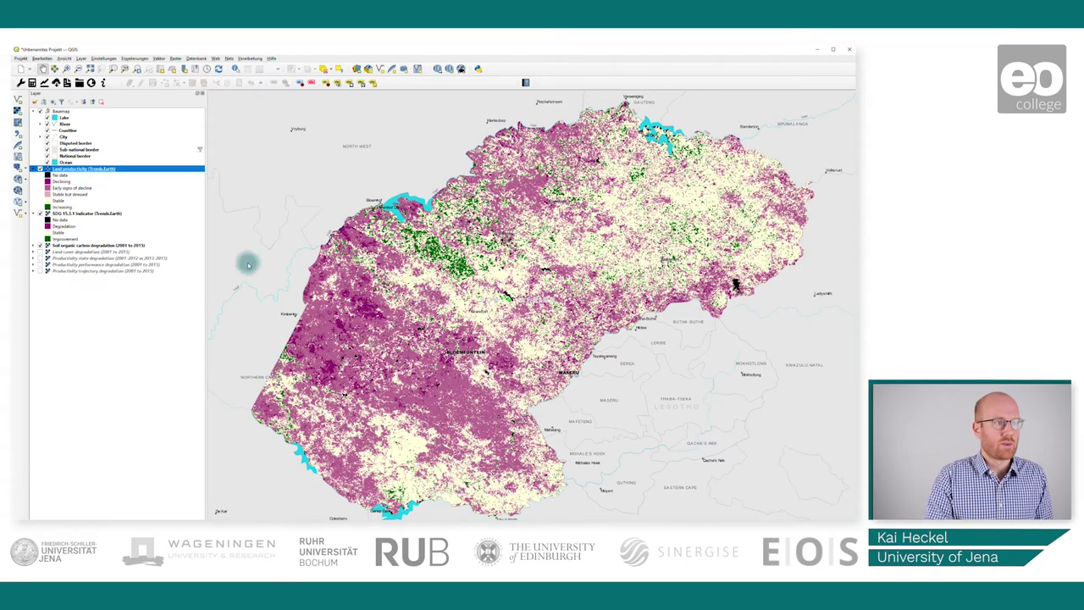
left_click(39, 245)
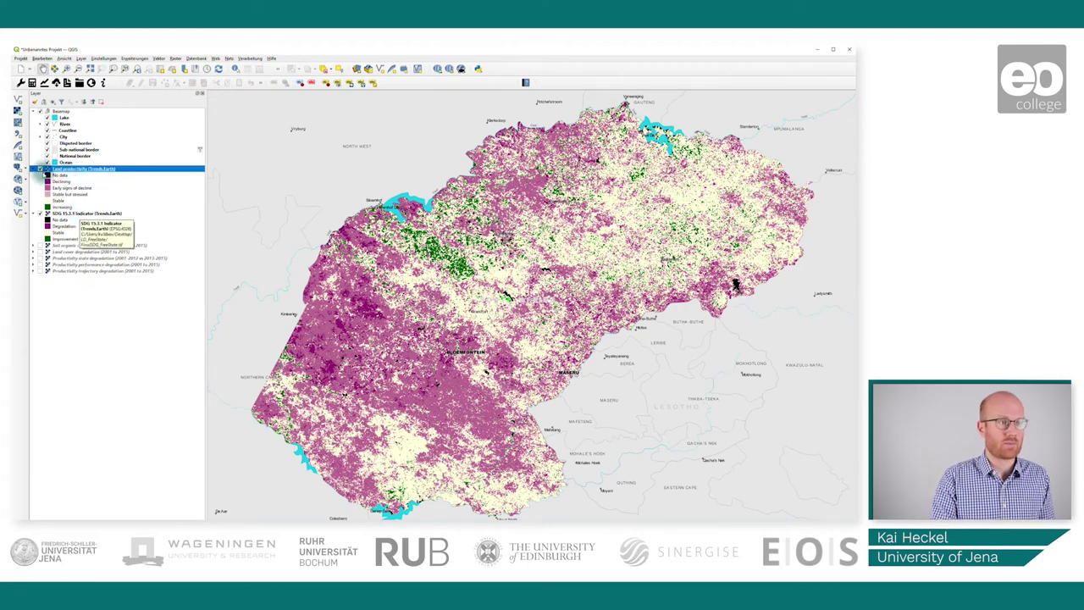
left_click(40, 168)
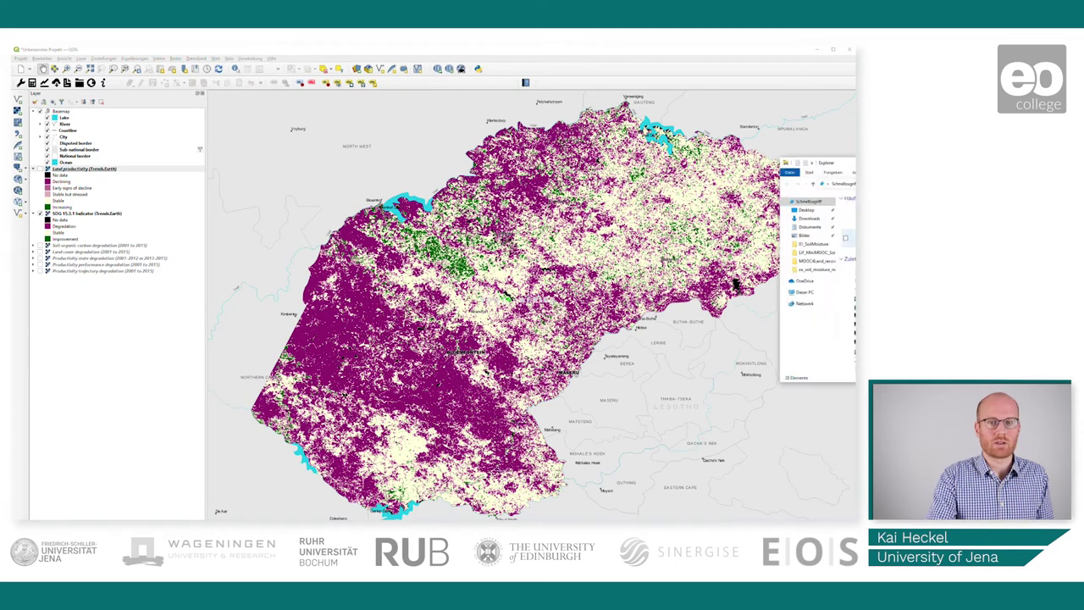
- Check that FinalSDG_FreeState.xlsx is in the Desktop's LD_FreeState folder, then minimise Explorer
left_click(808, 209)
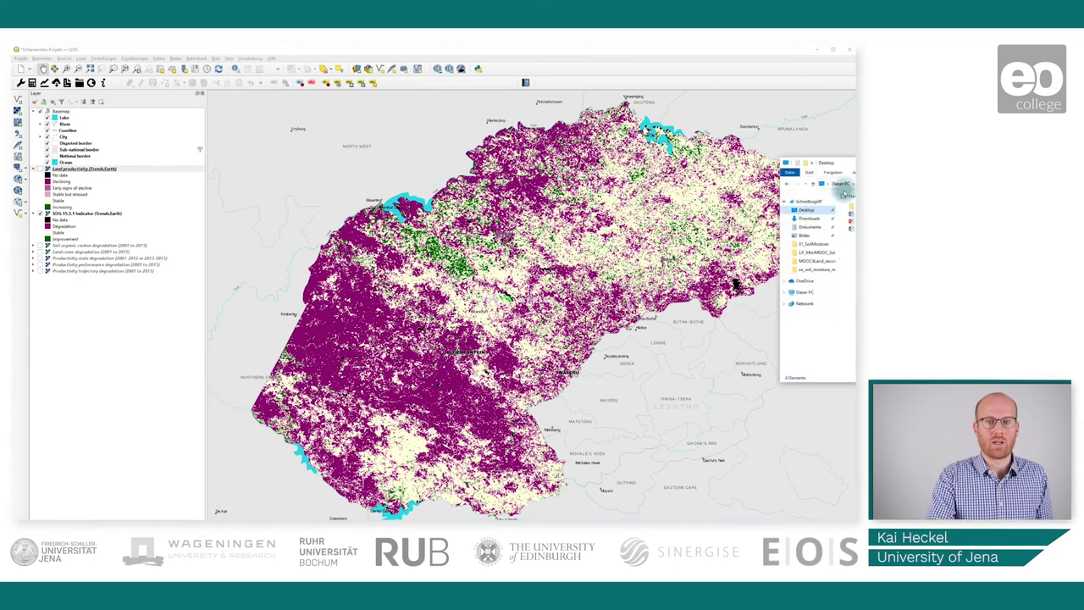
left_click_drag(787, 165, 348, 181)
double_click(309, 226)
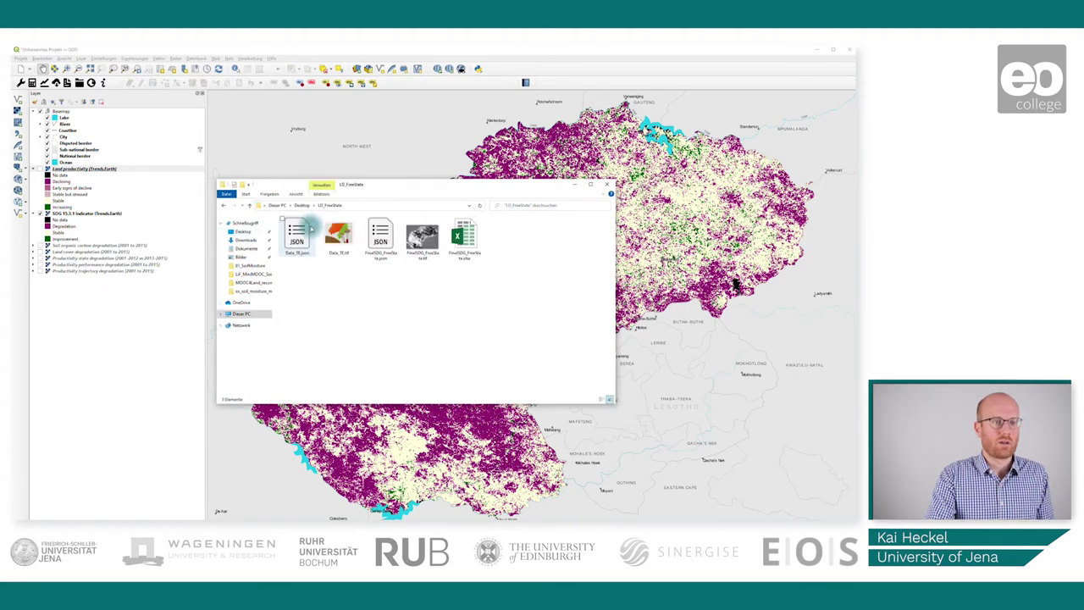
left_click(464, 237)
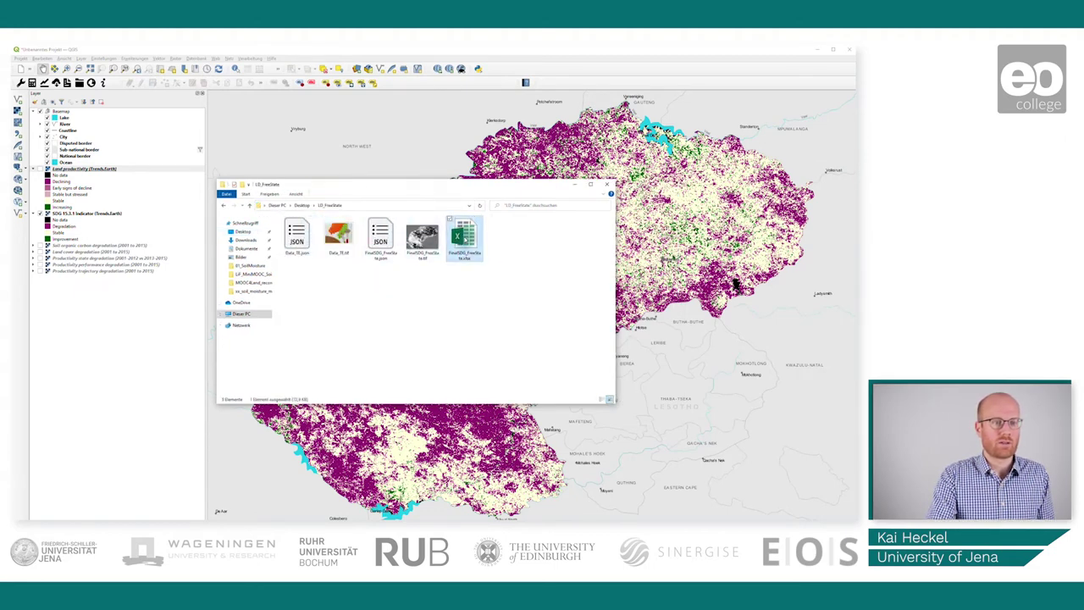
left_click(574, 184)
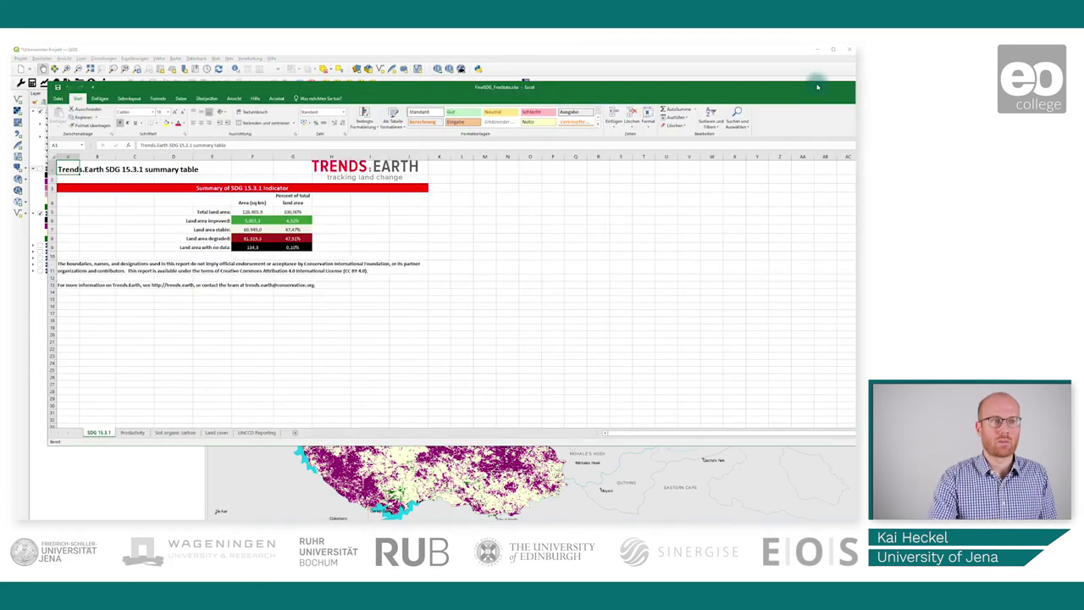
- Move the FinalSDG_FreeState.xlsx Excel window over the QGIS map
left_click_drag(817, 87, 781, 51)
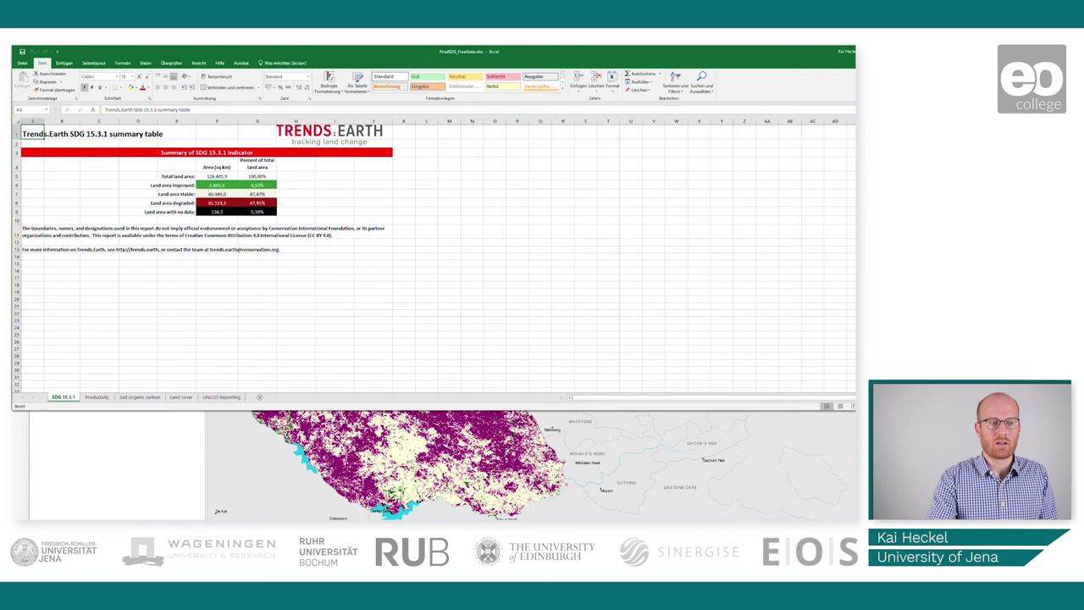
- Maximise Excel to show the summary: 47.47% stable, 47.91% degraded, 4.52% improved
key("super+Up")
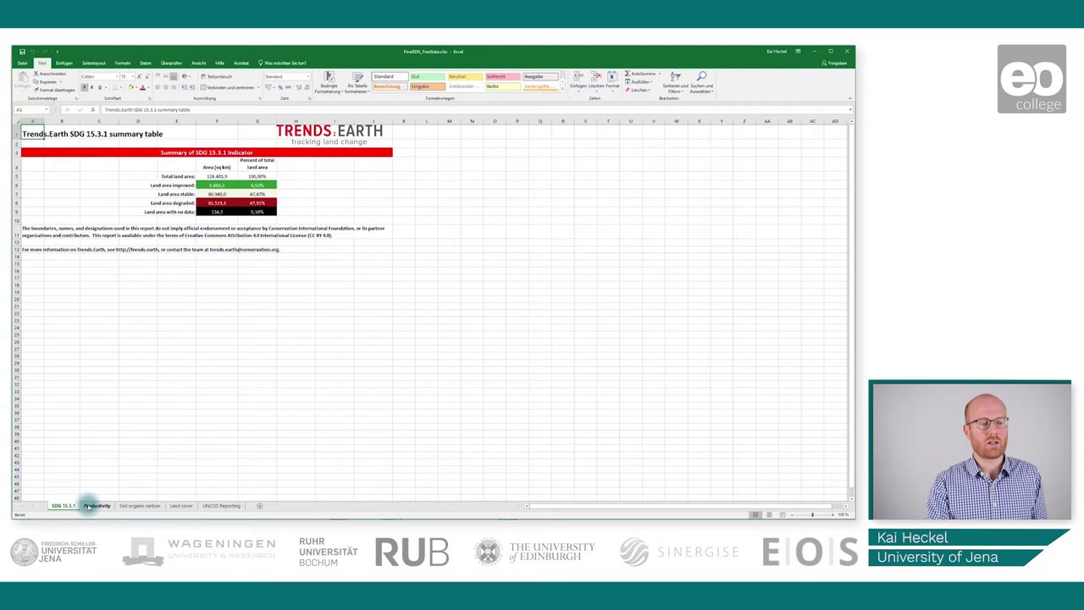
- Review the Productivity sheet's productivity tables by land cover transition
left_click(96, 505)
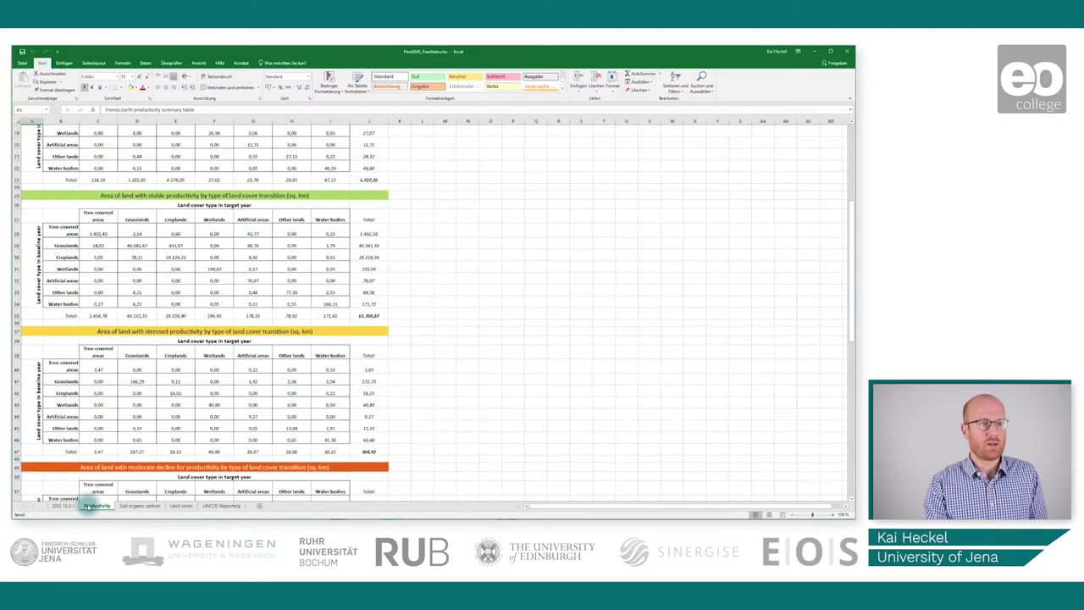
scroll(241, 435, "up", 6)
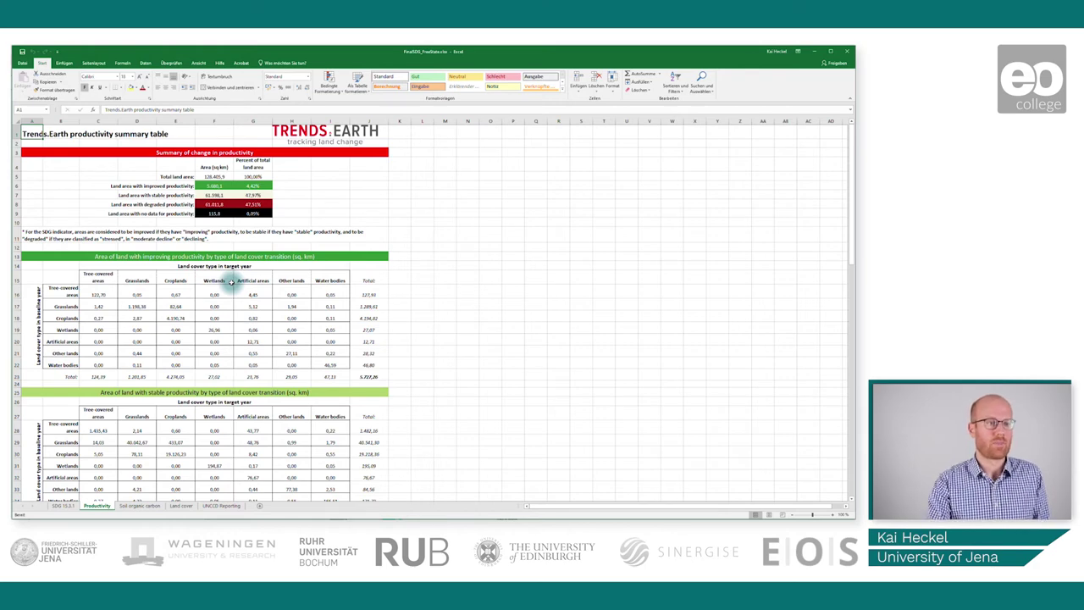
scroll(330, 284, "down", 3)
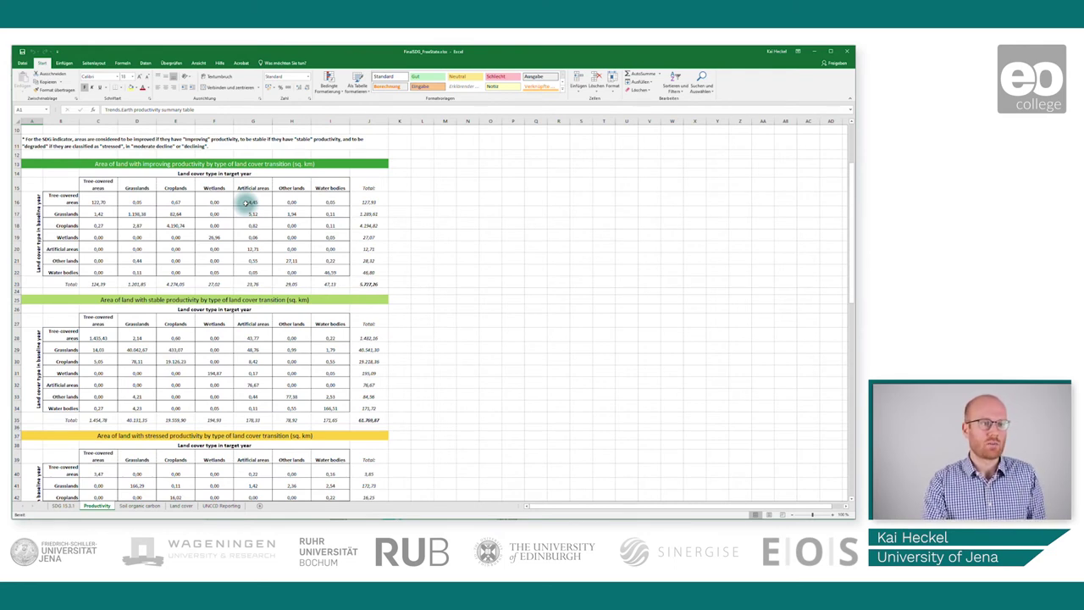
scroll(246, 203, "down", 4)
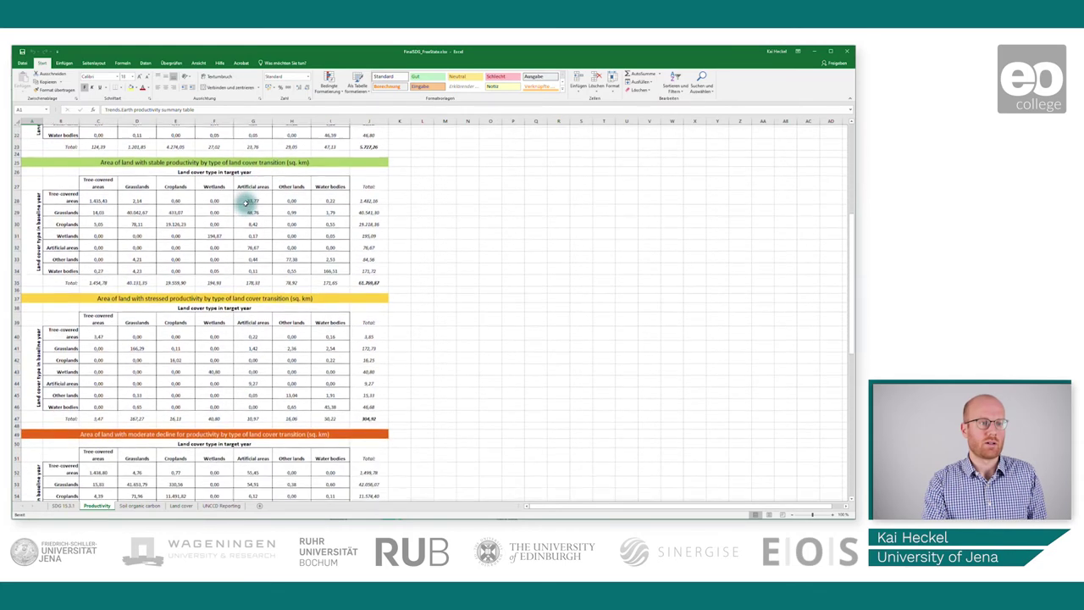
scroll(245, 202, "down", 2)
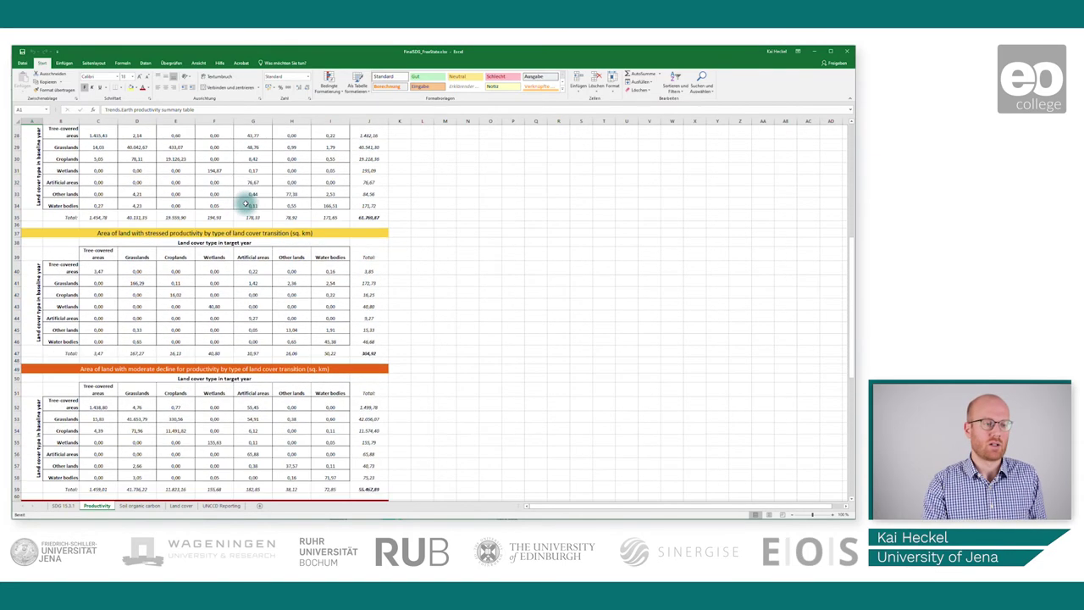
left_click(140, 505)
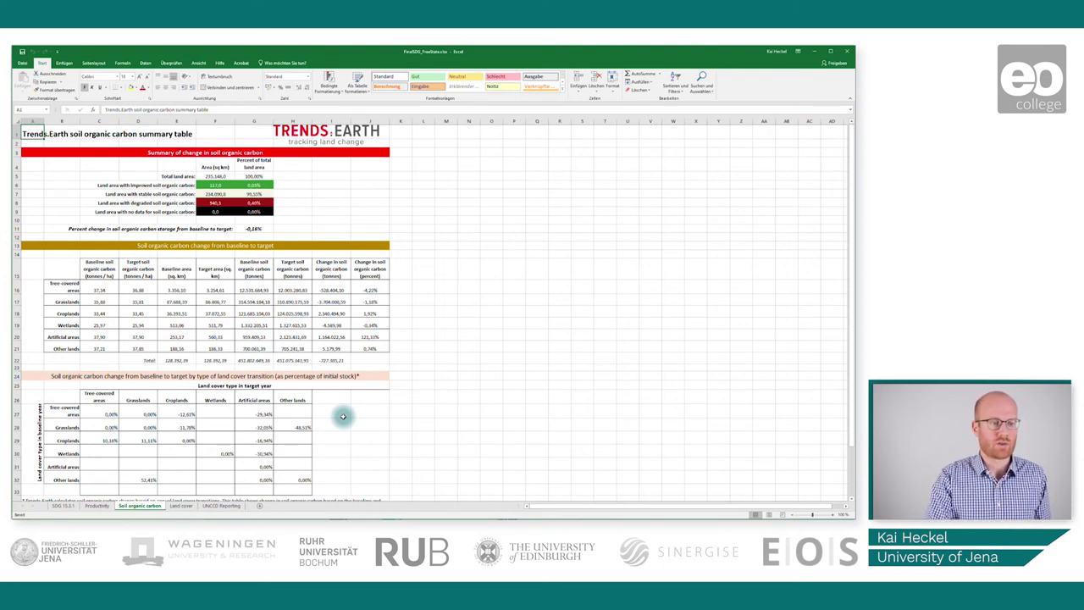
- Review the Soil organic carbon sheet (99.55% stable, 0.40% degraded), then view Land cover
scroll(343, 416, "down", 2)
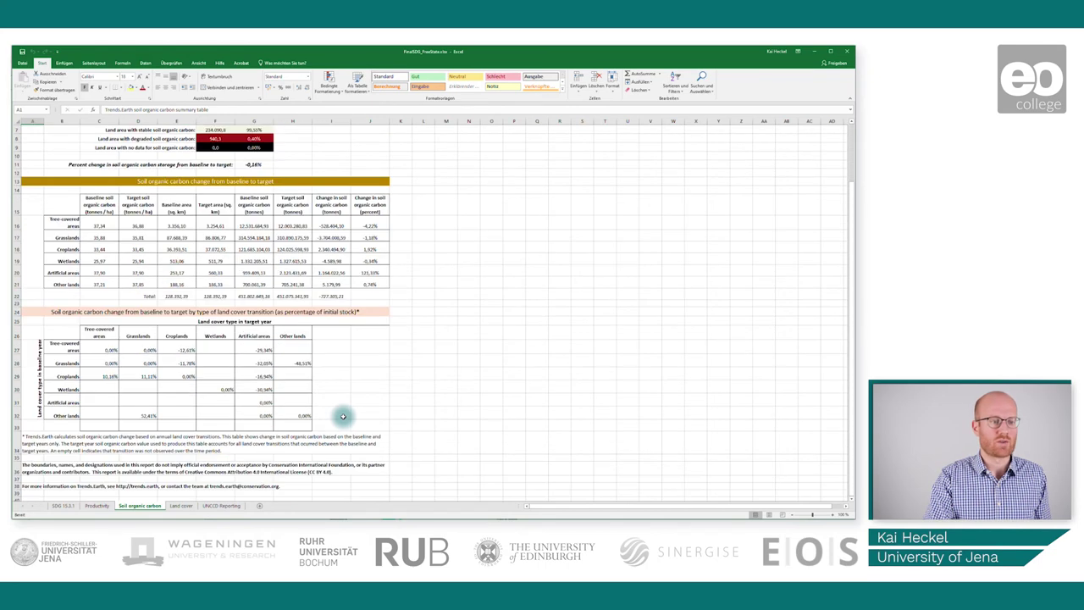
scroll(343, 416, "down", 3)
scroll(343, 416, "up", 3)
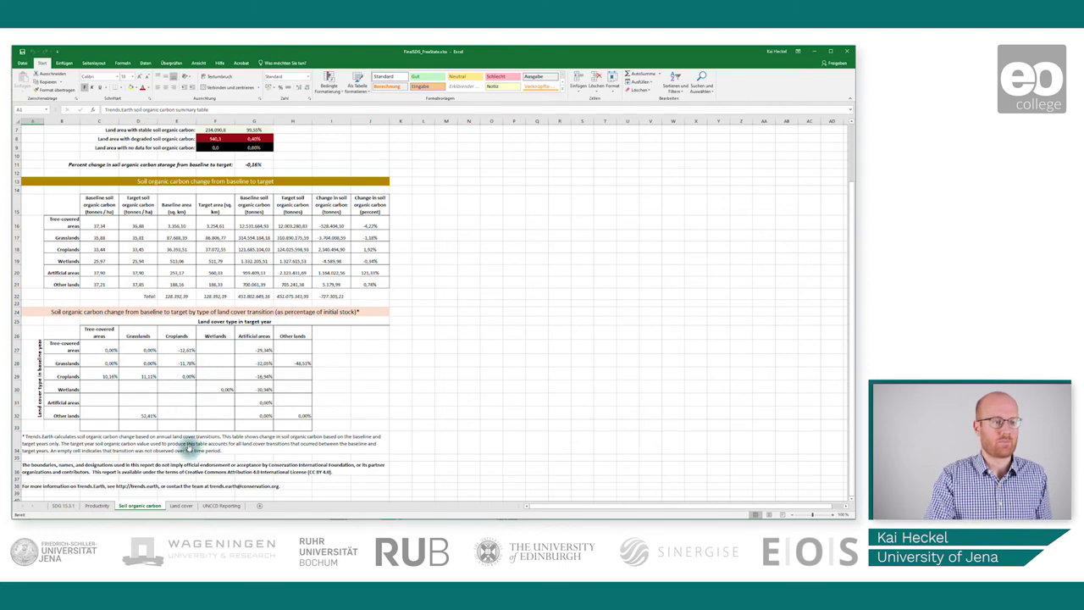
left_click(181, 506)
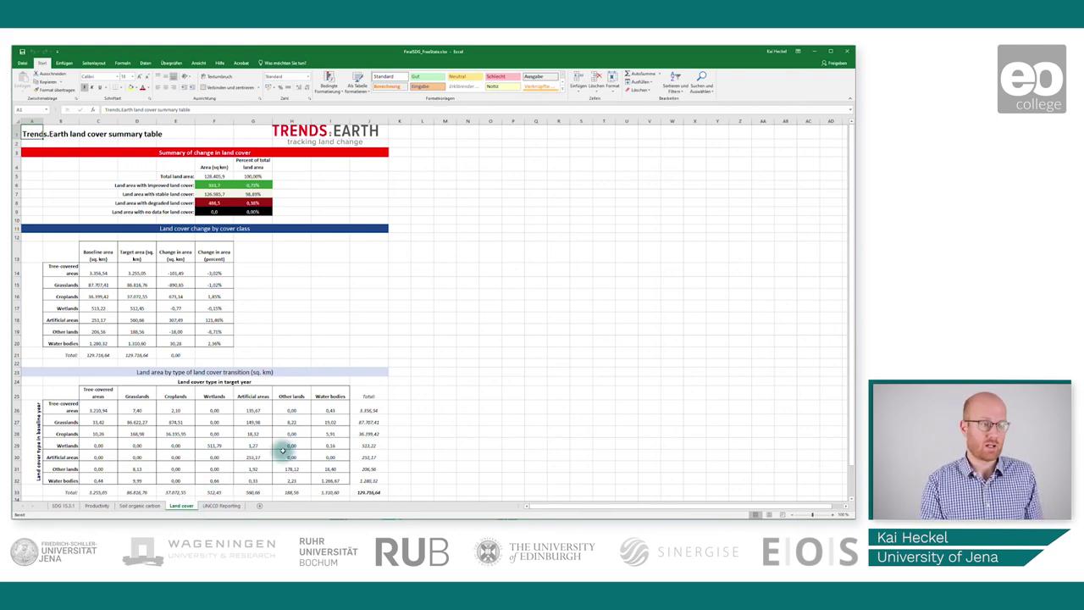
scroll(283, 450, "down", 3)
scroll(283, 449, "up", 3)
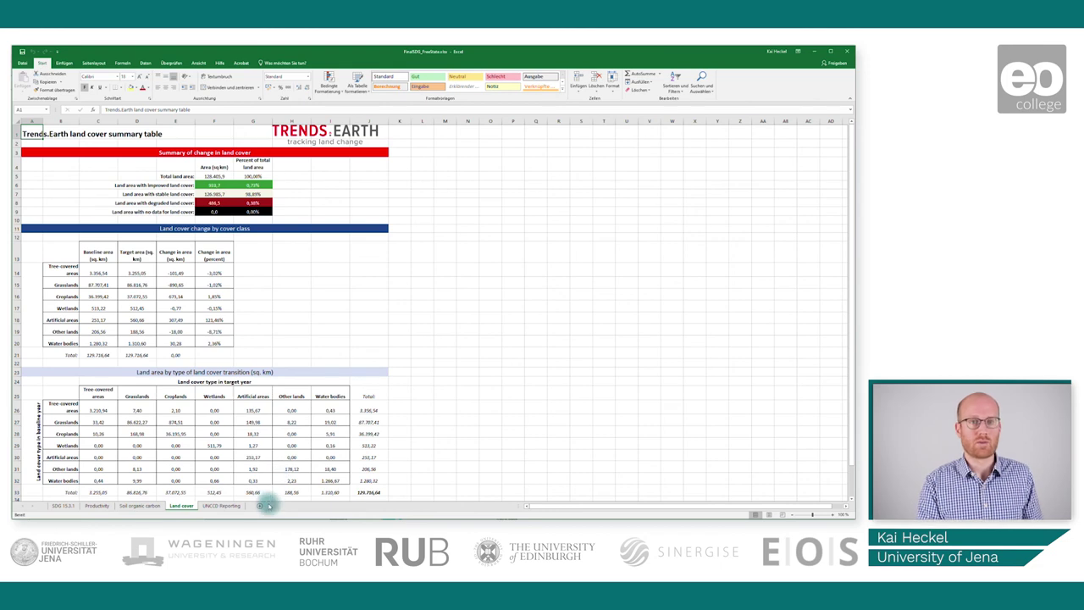
- Show the UNCCD Reporting sheet down to its Page 4 SO1-1 land cover trends 2001–2015 table
left_click(220, 505)
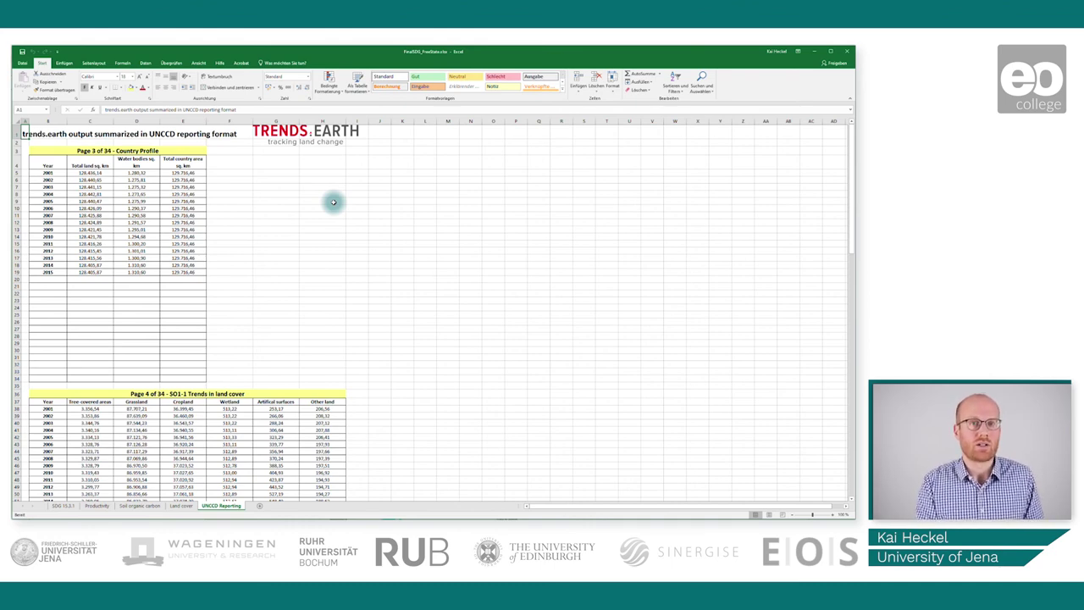
scroll(414, 203, "down", 6)
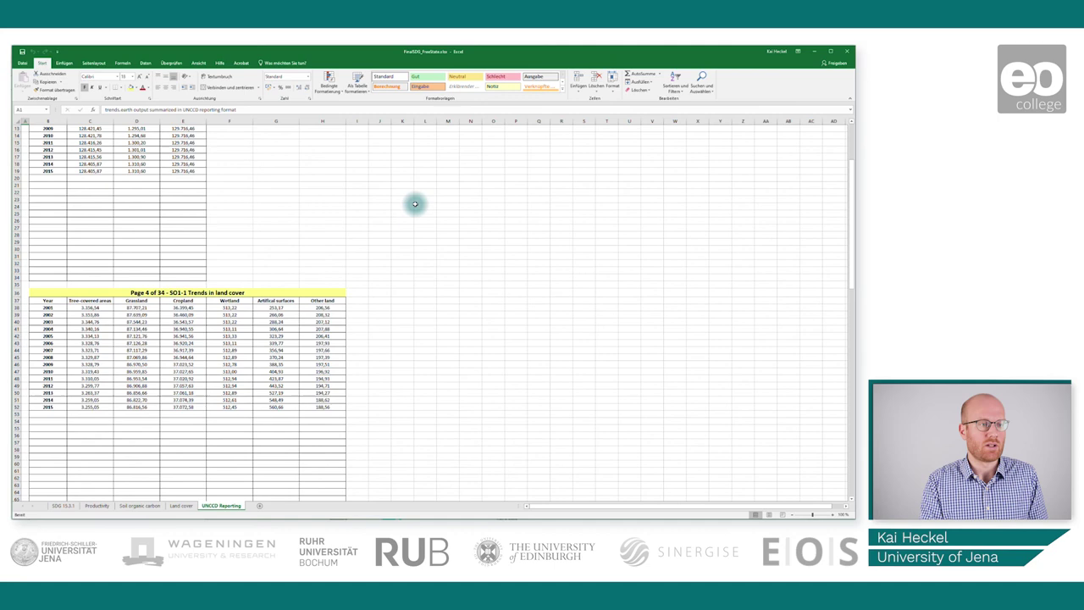
scroll(415, 203, "down", 1)
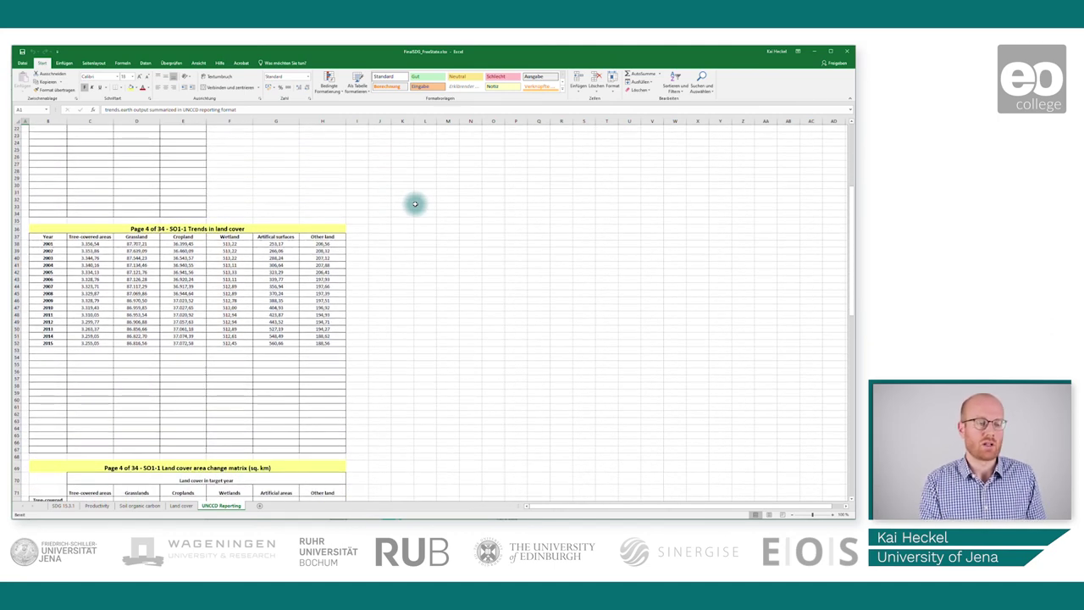
scroll(415, 203, "down", 1)
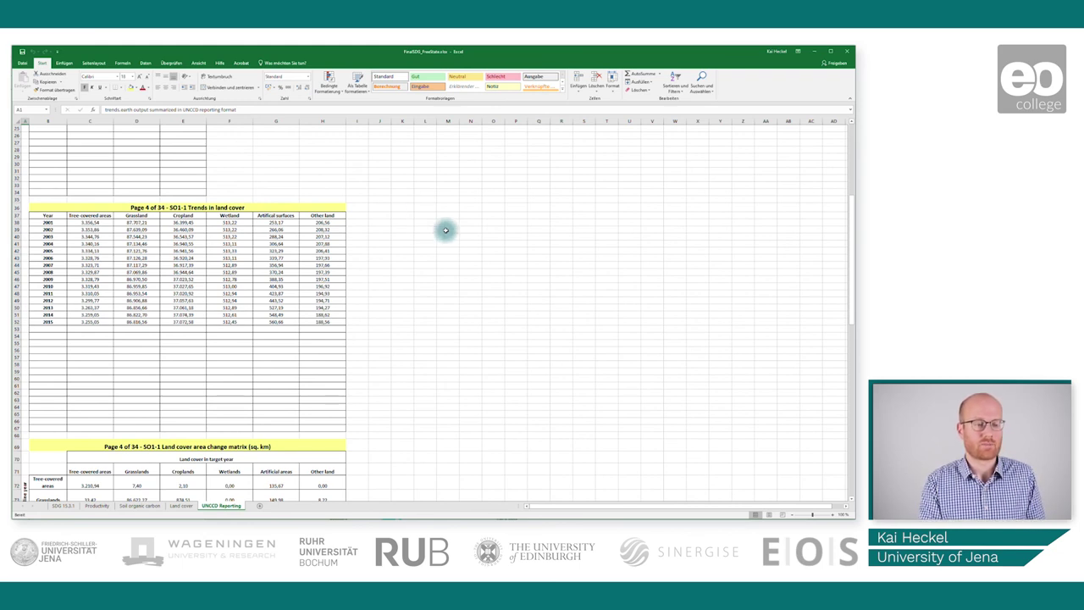
scroll(552, 245, "up", 1)
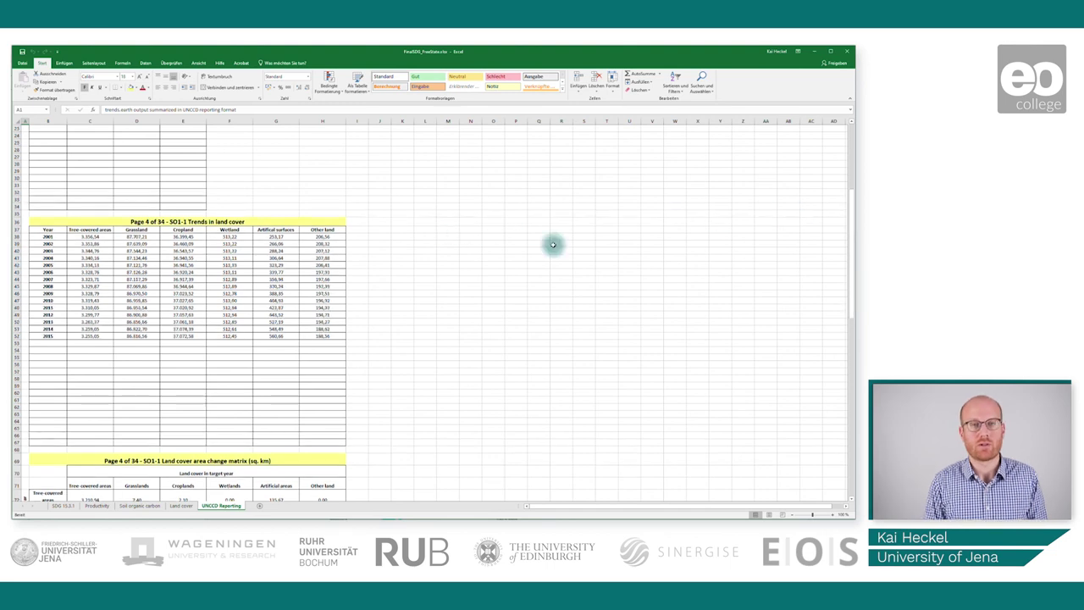